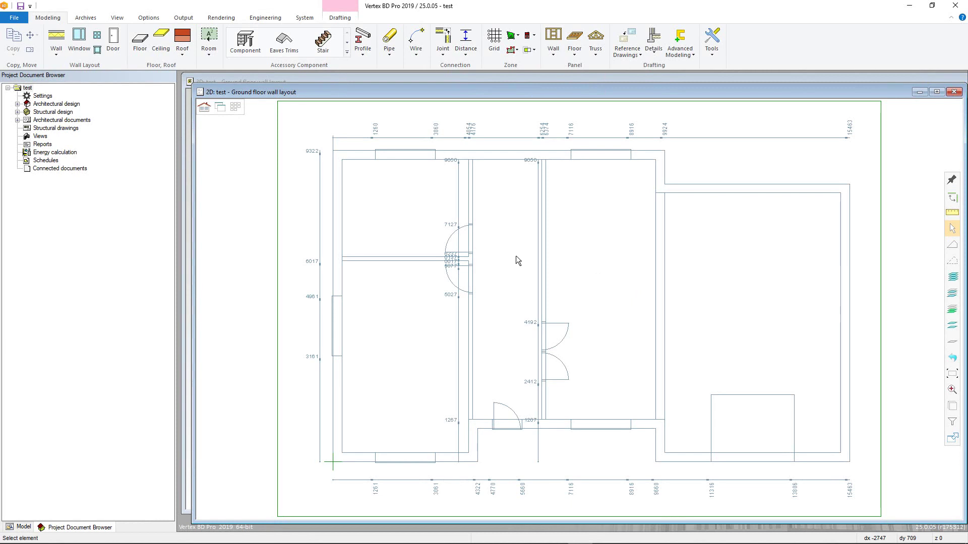
Bring up the floor plan's context menu to insert a new wall.
{"action": "right_click", "coordinate": [516, 256]}
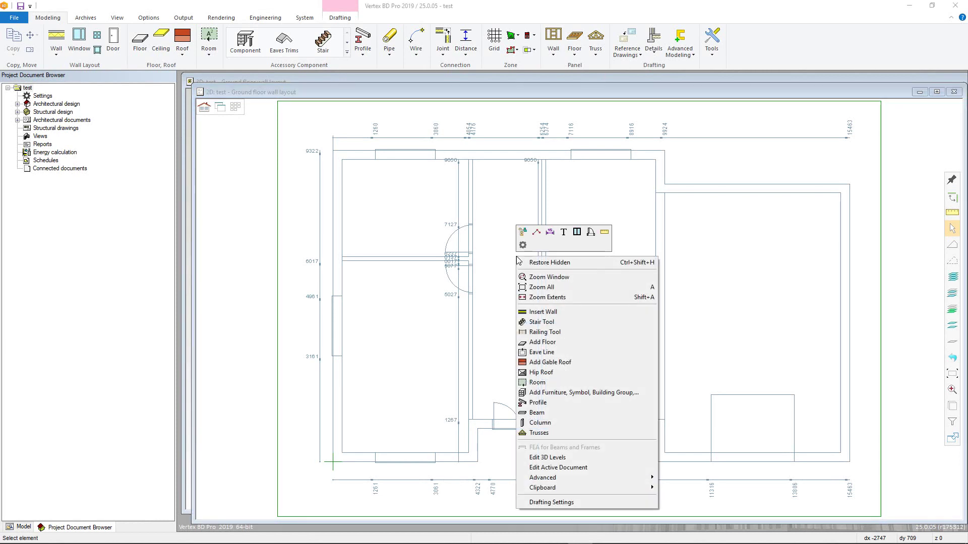
Insert a wall using the Framed Exterior wall 140mm, Brick siding type from Framed Walls C/U.
{"action": "left_click", "coordinate": [535, 312]}
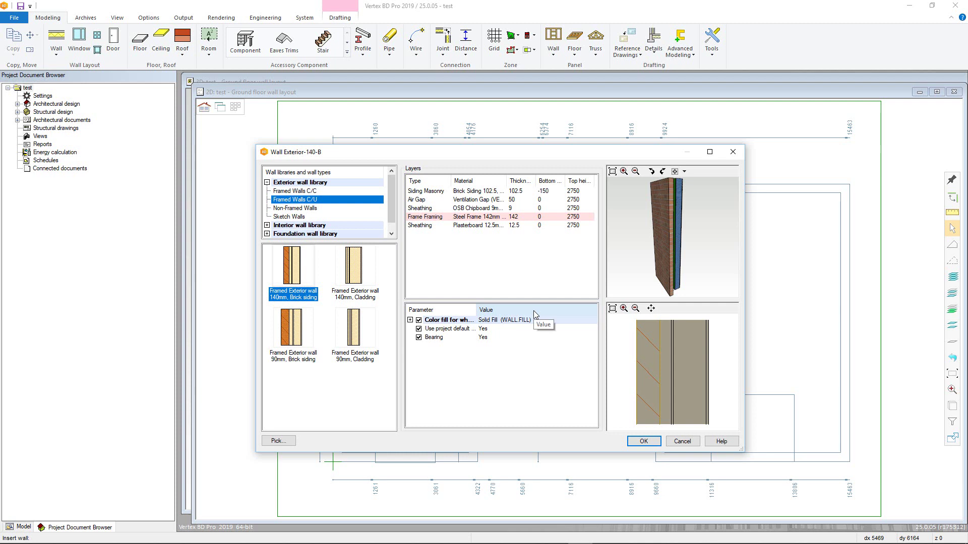
{"action": "left_click_drag", "start_coordinate": [389, 202], "coordinate": [388, 207]}
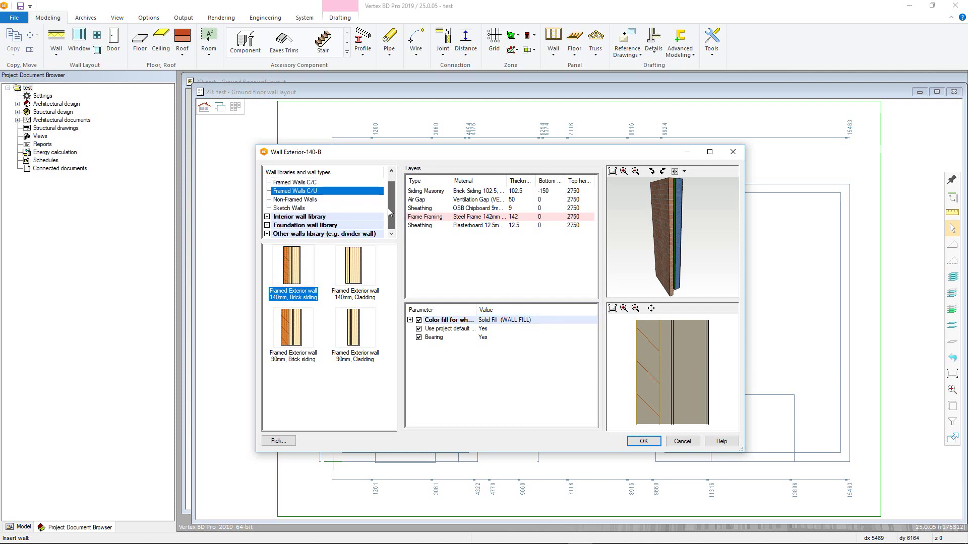
{"action": "left_click", "coordinate": [267, 225]}
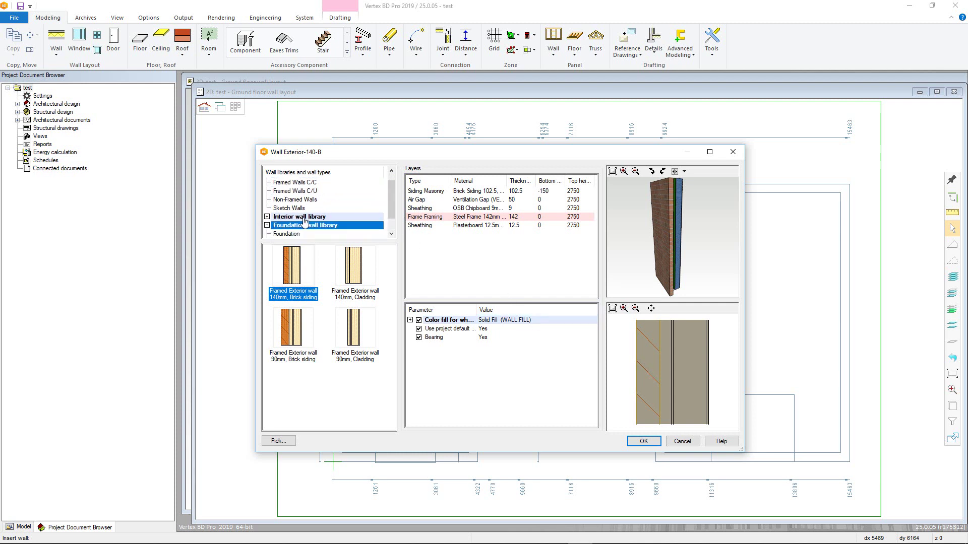
{"action": "mouse_move", "coordinate": [391, 203]}
{"action": "left_mouse_down"}
{"action": "mouse_move", "coordinate": [392, 211]}
{"action": "mouse_move", "coordinate": [391, 189]}
{"action": "left_mouse_up"}
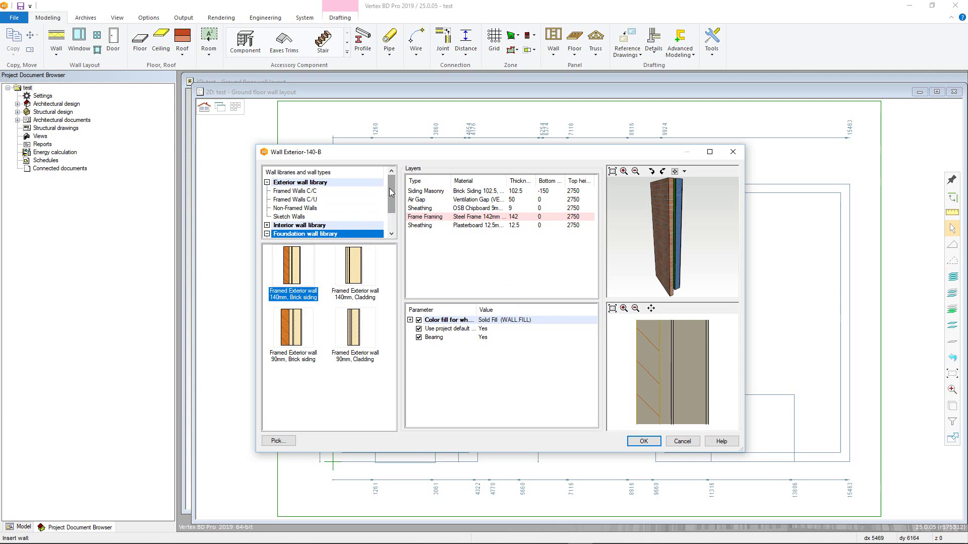
{"action": "left_click", "coordinate": [299, 201]}
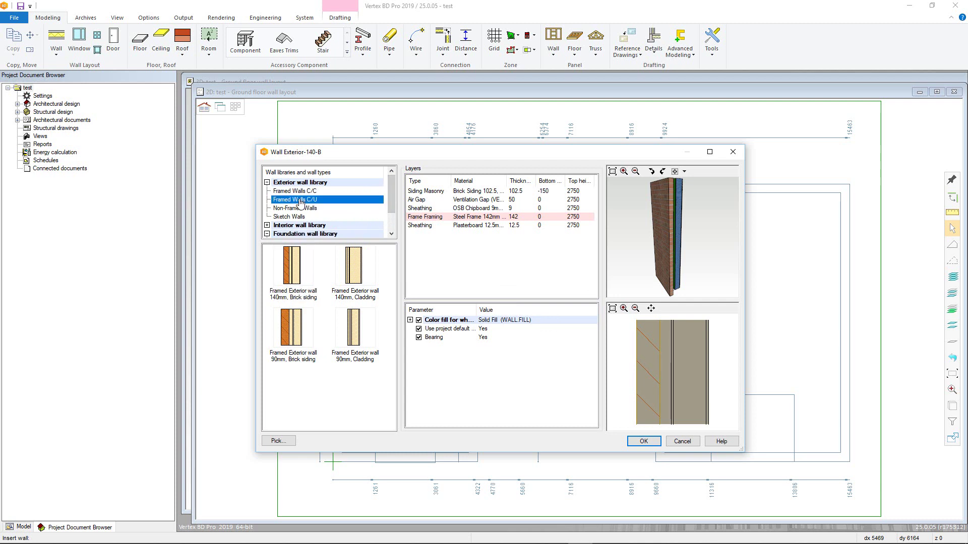
{"action": "left_click", "coordinate": [299, 262]}
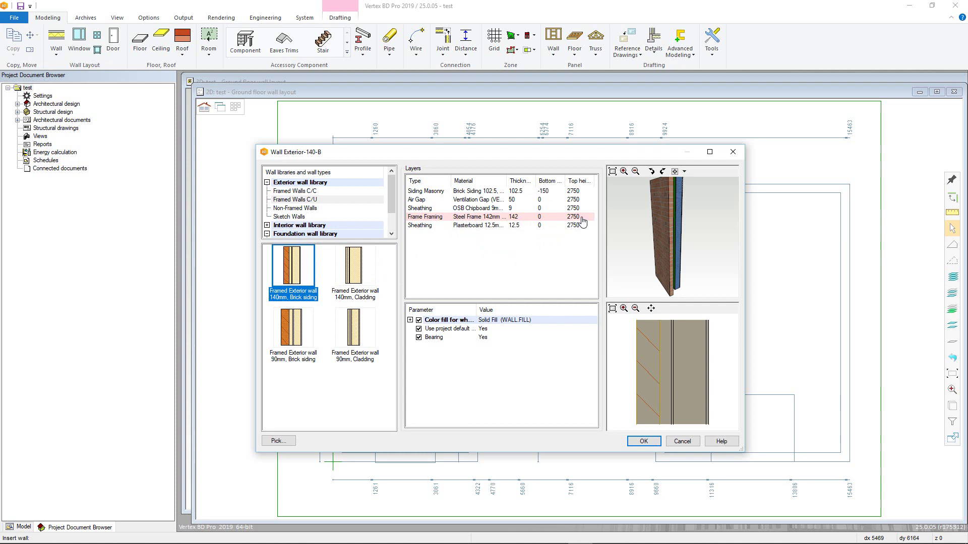
Keep Brick Siding on the masonry layer and set the frame layer's top height to 3000.
{"action": "left_click", "coordinate": [471, 192]}
{"action": "left_click", "coordinate": [501, 192]}
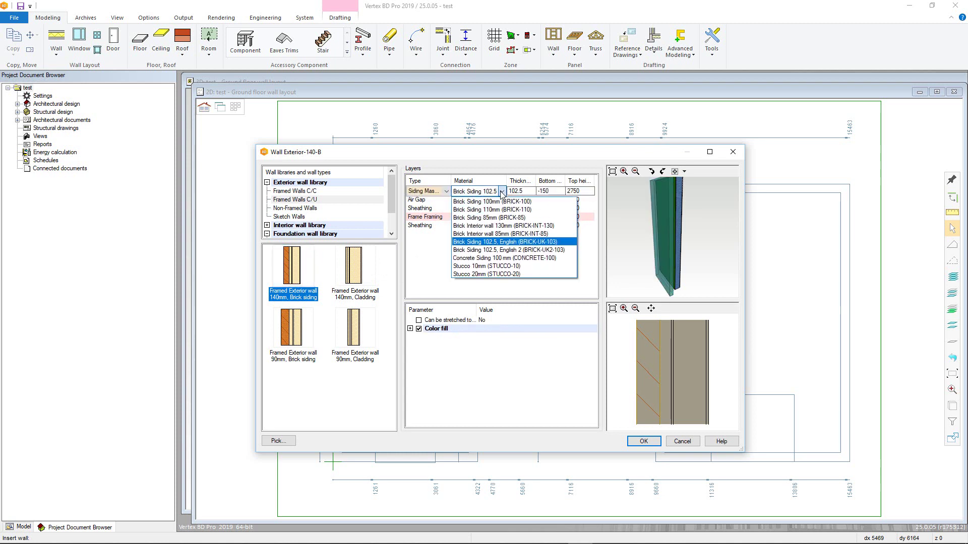
{"action": "left_click", "coordinate": [501, 192]}
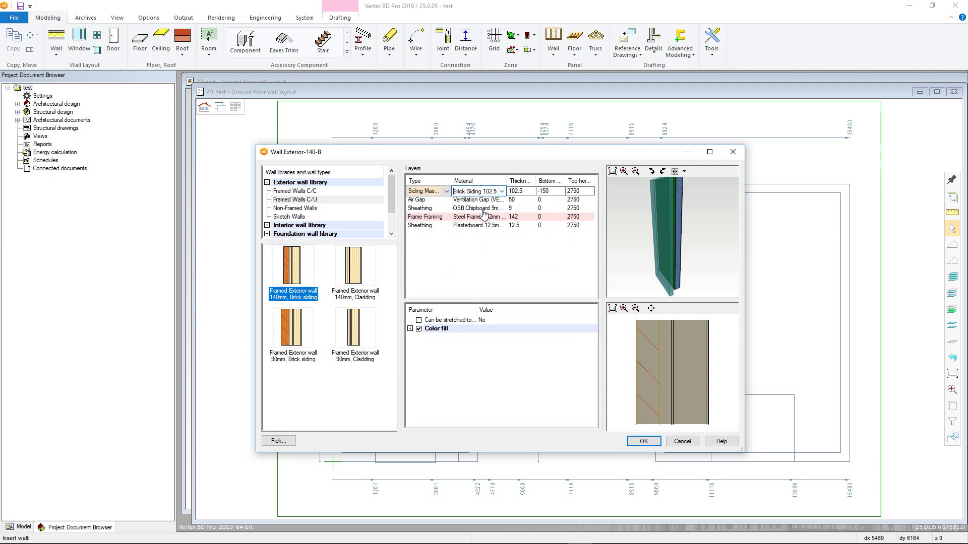
{"action": "left_click", "coordinate": [487, 238]}
{"action": "left_click", "coordinate": [574, 217]}
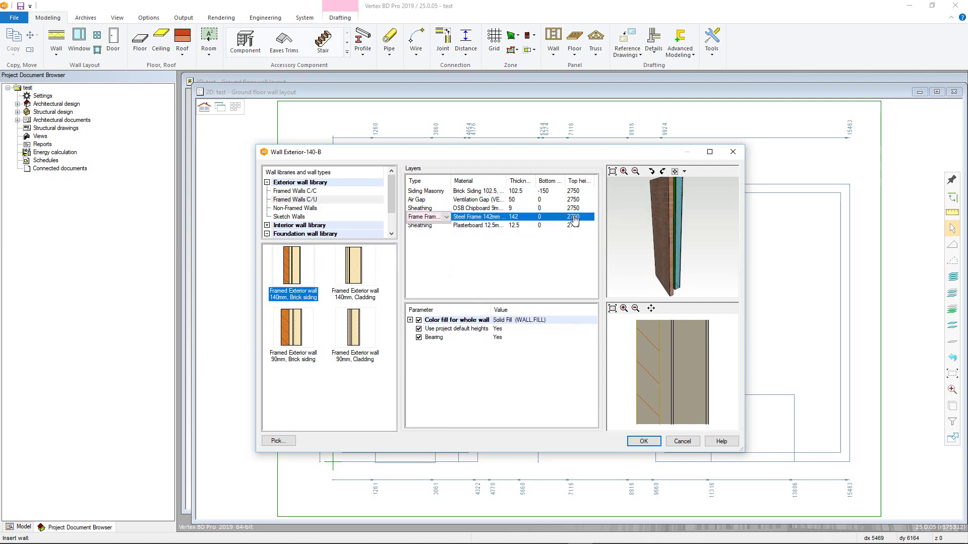
{"action": "type", "text": "3000"}
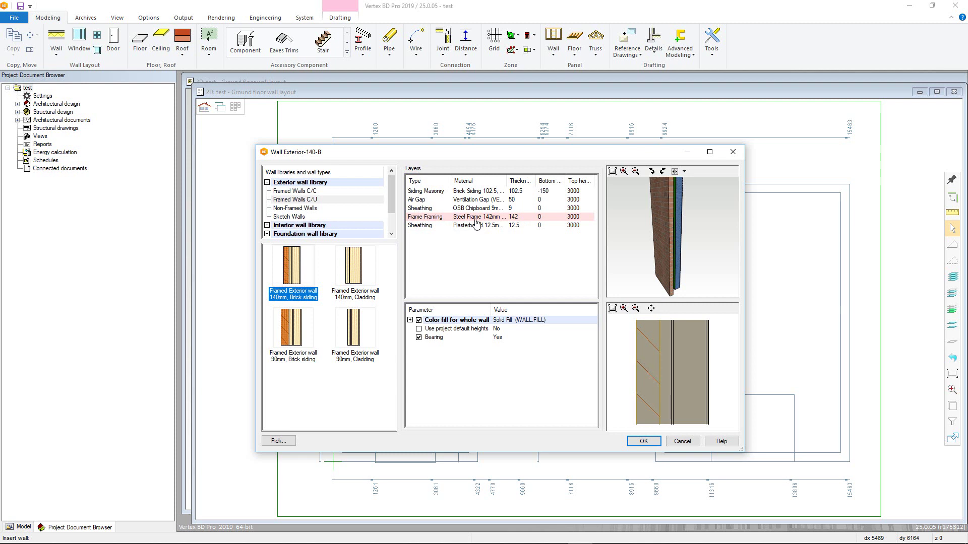
{"action": "left_click", "coordinate": [476, 222]}
Open Framing Tools for the Frame Framing layer from its context menu.
{"action": "right_click", "coordinate": [477, 218]}
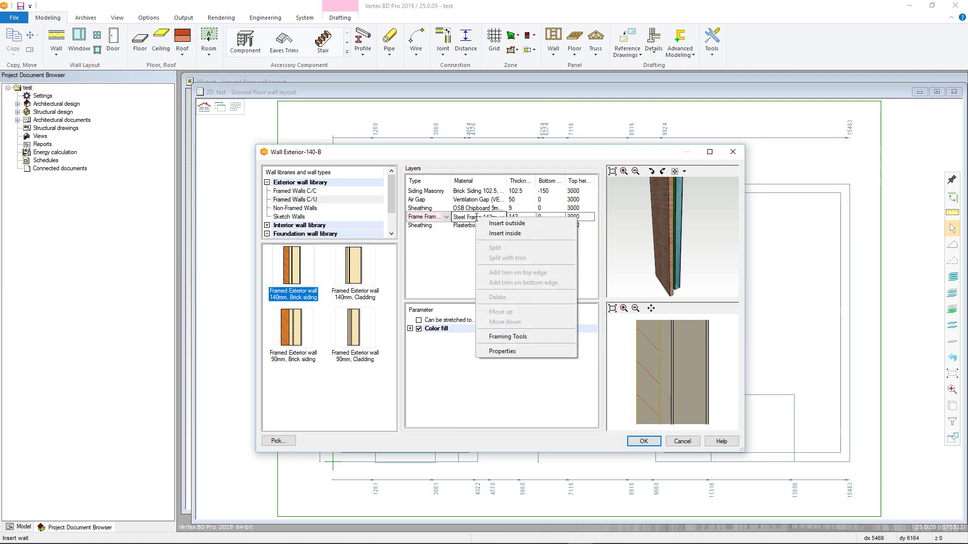
{"action": "left_click", "coordinate": [499, 336]}
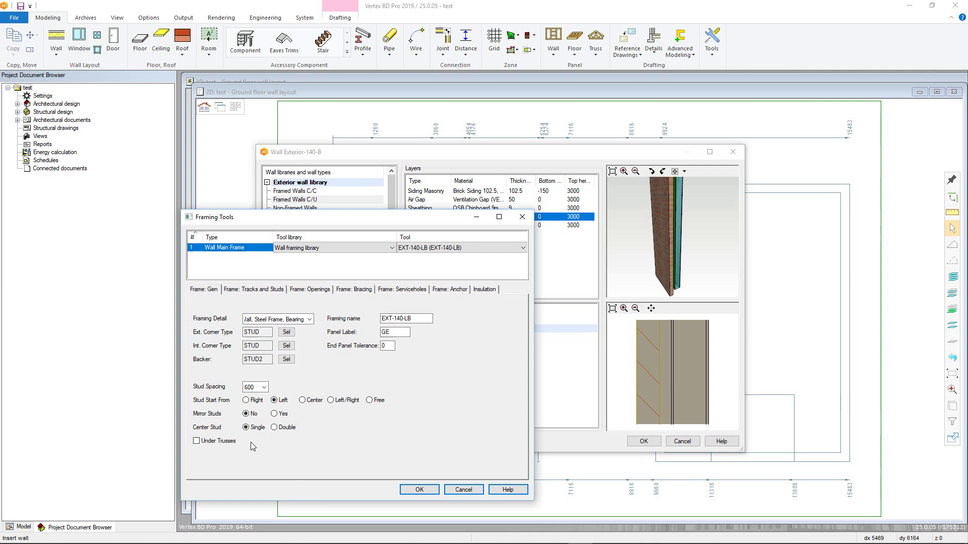
Review Tracks and Studs, keeping Both Sides braces and Mid Height continuous blocking.
{"action": "left_click", "coordinate": [262, 291]}
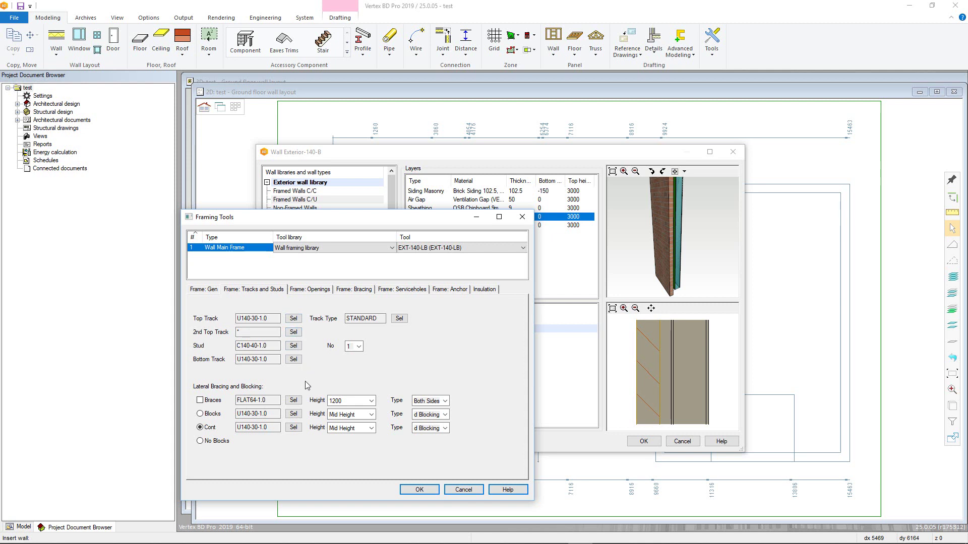
{"action": "left_click", "coordinate": [200, 401]}
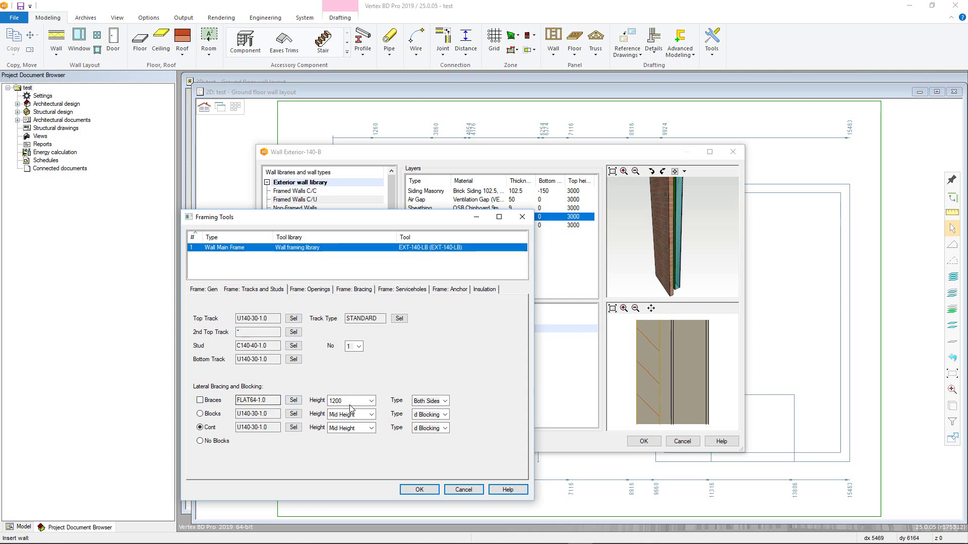
{"action": "left_click", "coordinate": [445, 401]}
{"action": "left_click", "coordinate": [446, 406]}
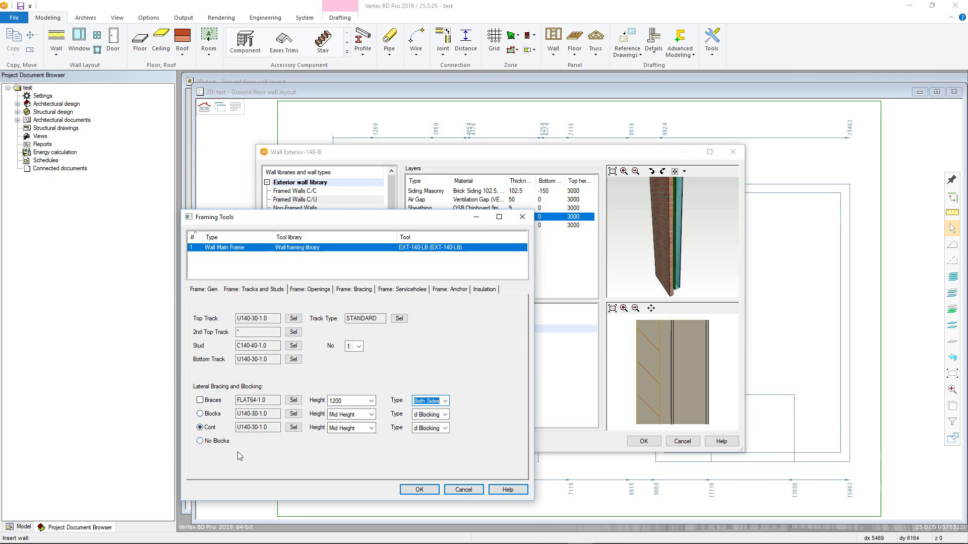
{"action": "left_click", "coordinate": [372, 429]}
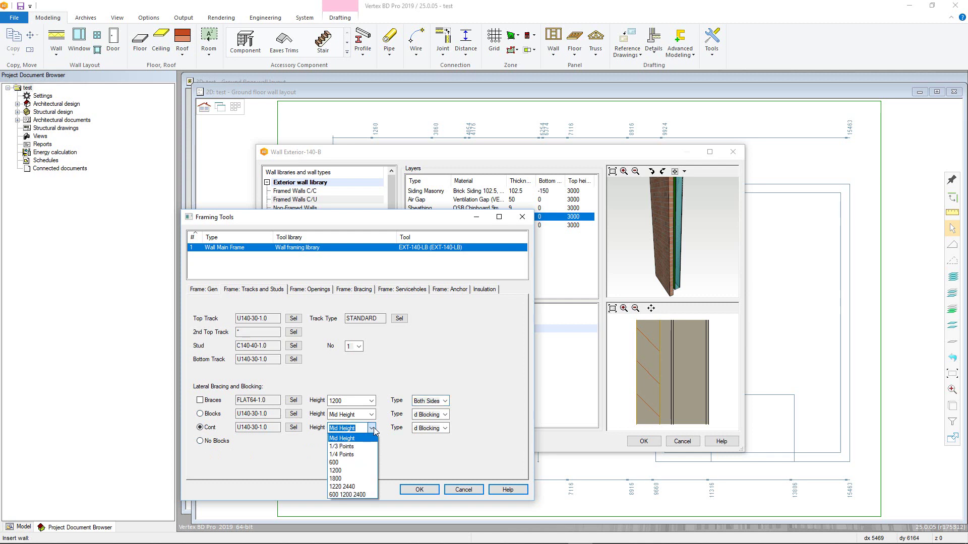
{"action": "left_click", "coordinate": [373, 429]}
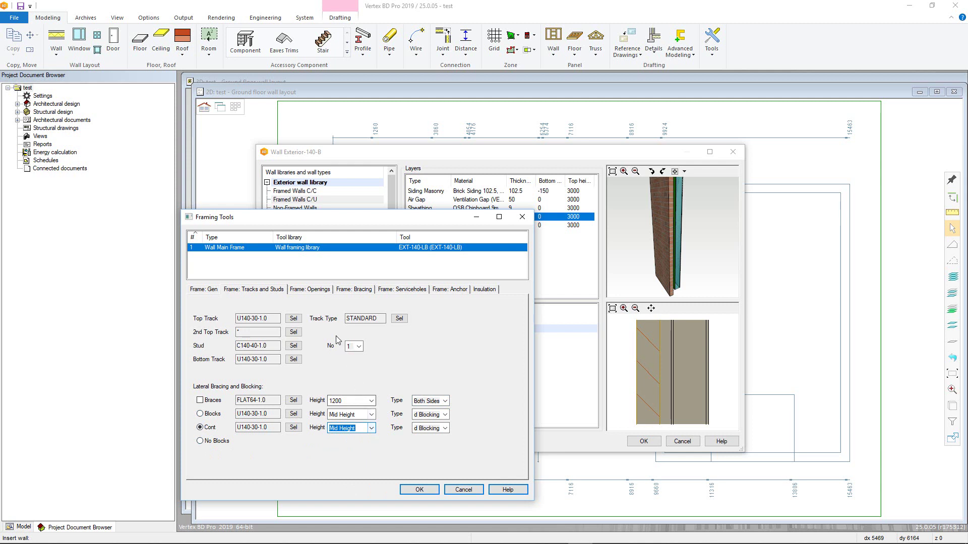
Review opening header spans, keeping 1220 max for Header 1 and 1600 for Header 2.
{"action": "left_click", "coordinate": [309, 291]}
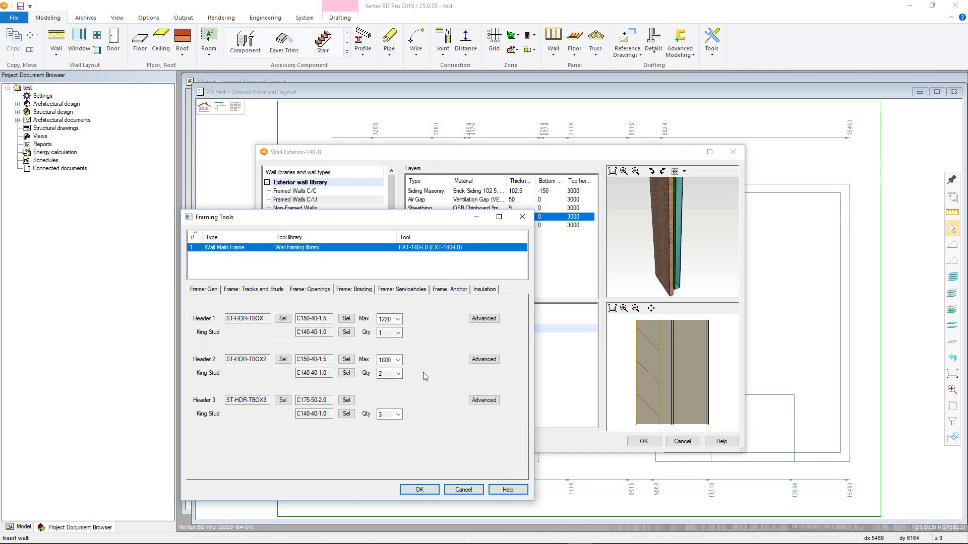
{"action": "left_click", "coordinate": [398, 318]}
{"action": "left_click", "coordinate": [399, 319]}
{"action": "left_click", "coordinate": [398, 359]}
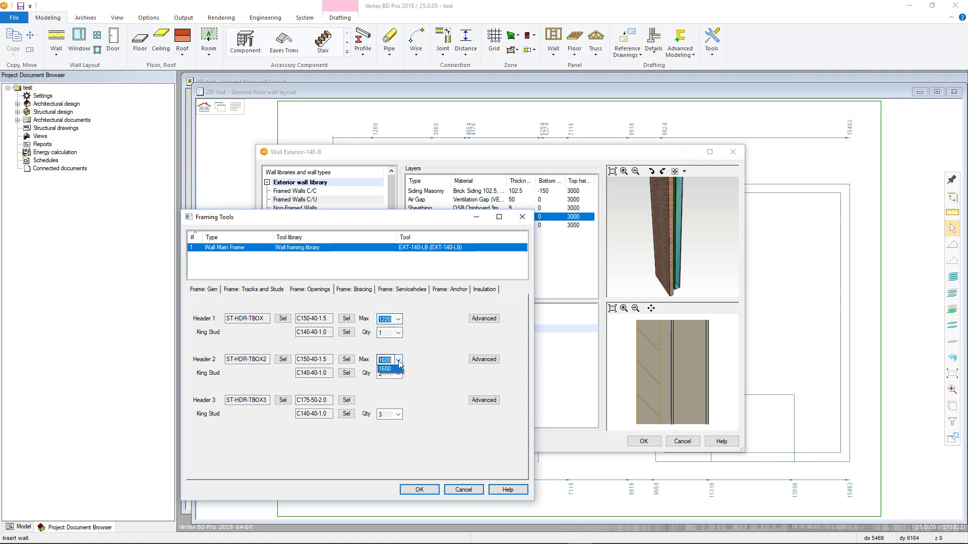
{"action": "left_click", "coordinate": [397, 361]}
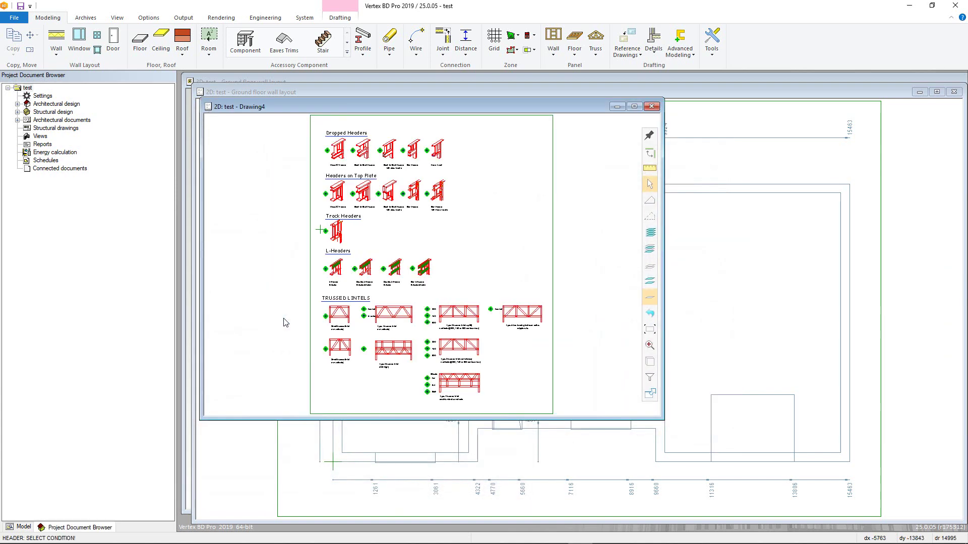
Set Header 1 to Track Headers and review its jack, cripple and lintel advanced settings.
{"action": "left_click", "coordinate": [326, 231]}
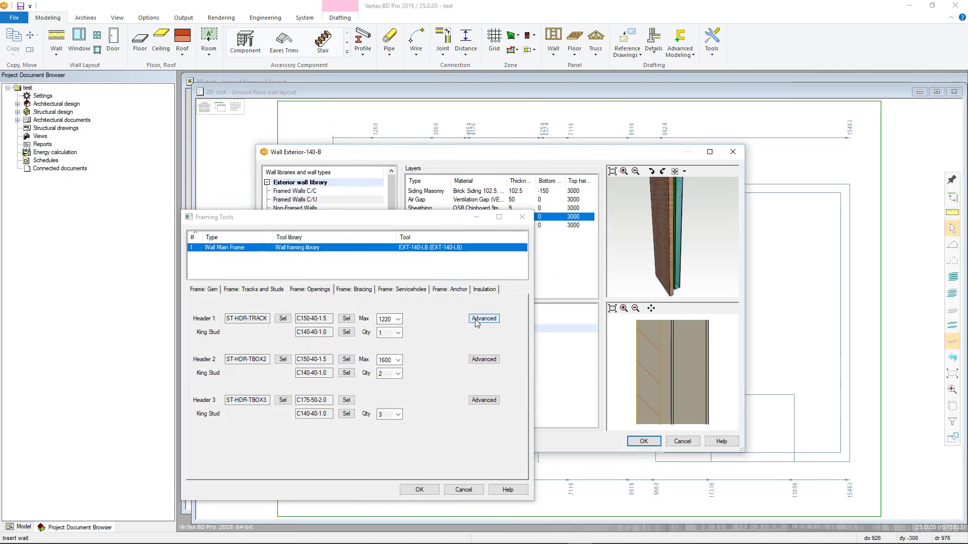
{"action": "left_click", "coordinate": [484, 318]}
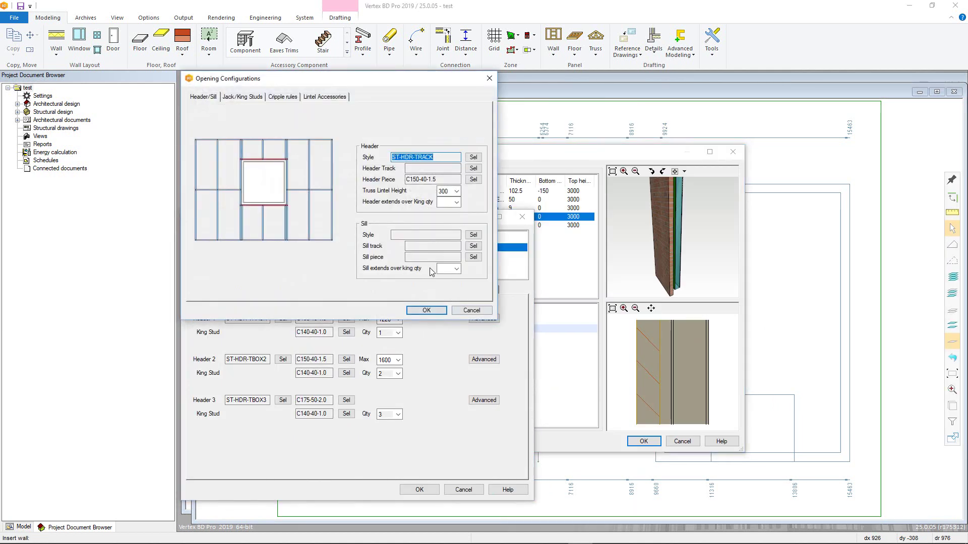
{"action": "left_click", "coordinate": [246, 99]}
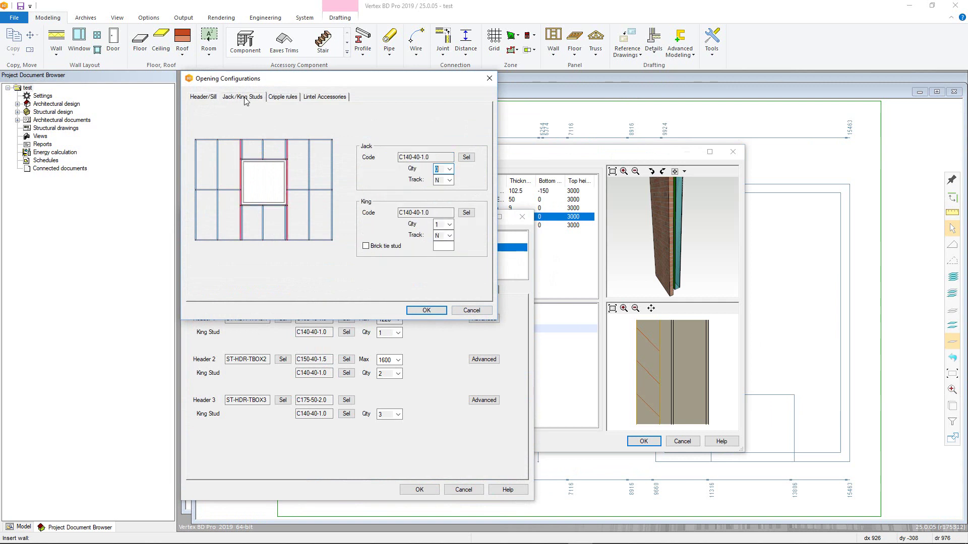
{"action": "left_click", "coordinate": [281, 99]}
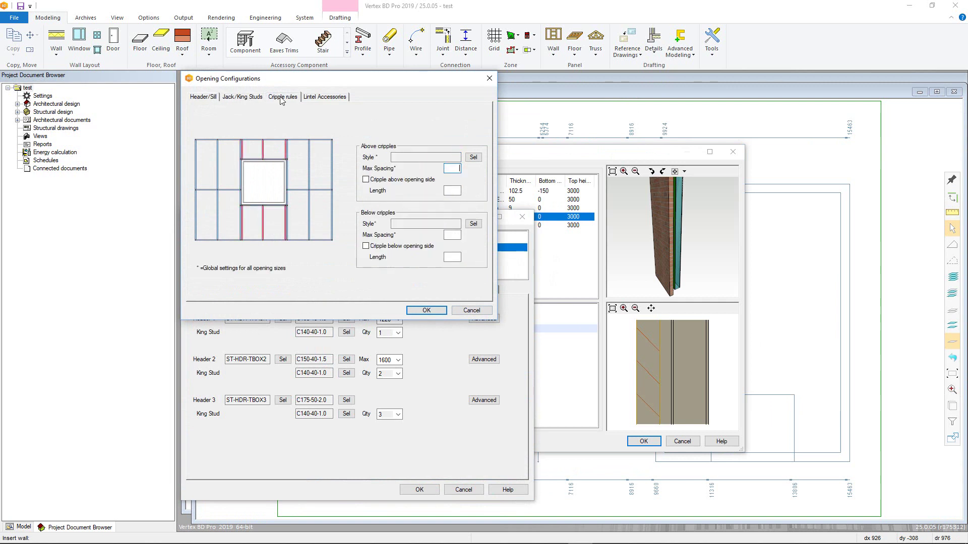
{"action": "left_click", "coordinate": [324, 97]}
{"action": "left_click", "coordinate": [426, 310]}
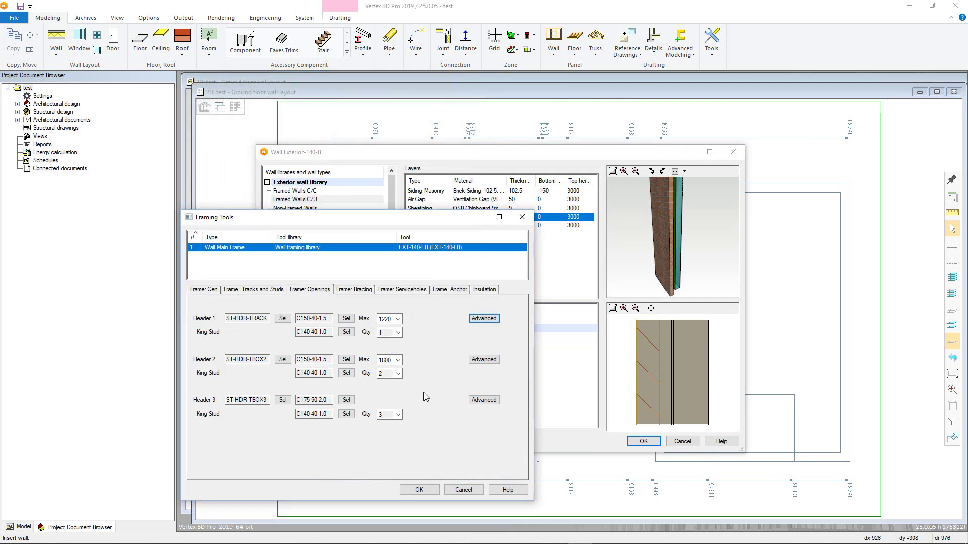
Keep single brace, plate to blocking on both sides, X - EXTERIOR overall, and DEFAULT minimum gap.
{"action": "left_click", "coordinate": [357, 291]}
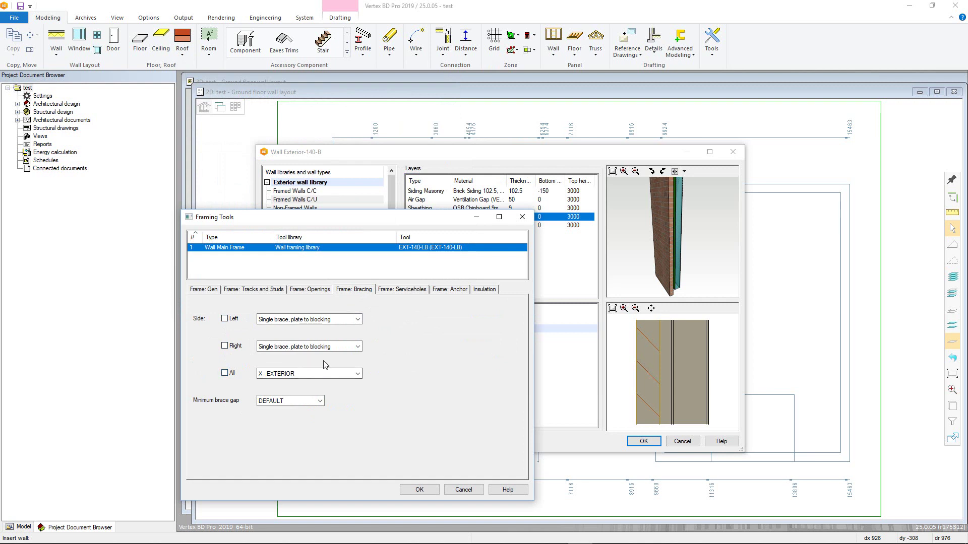
{"action": "left_click", "coordinate": [357, 321]}
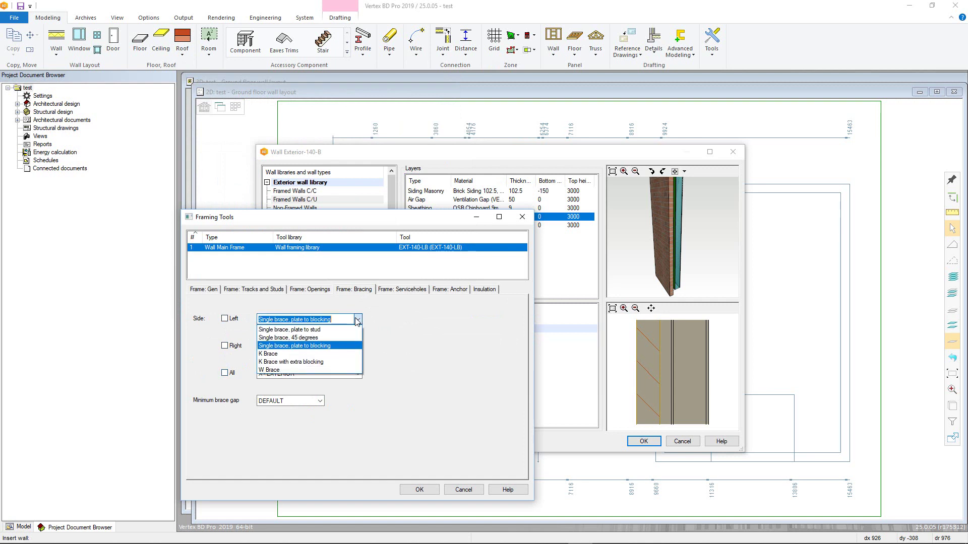
{"action": "left_click", "coordinate": [356, 321]}
{"action": "left_click", "coordinate": [357, 348]}
{"action": "left_click", "coordinate": [357, 348]}
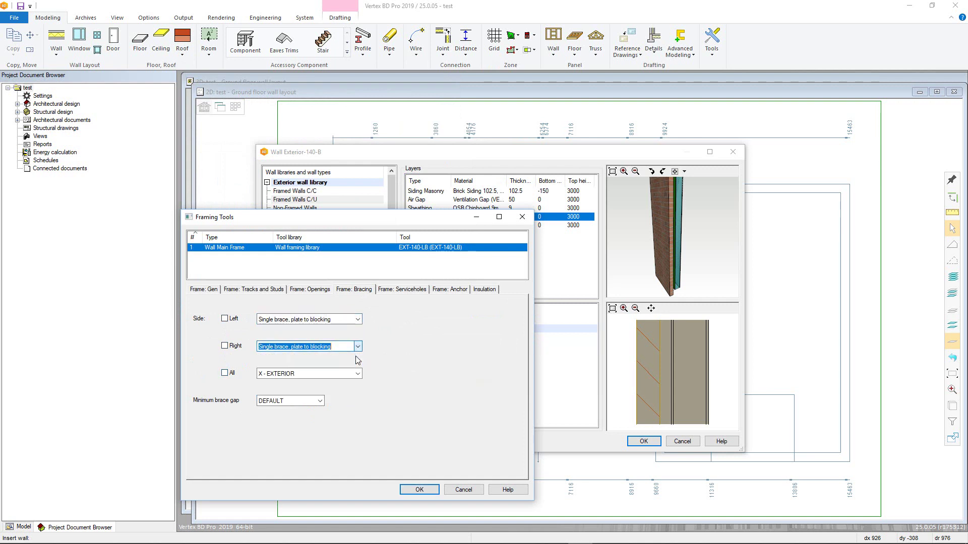
{"action": "left_click", "coordinate": [358, 374]}
{"action": "left_click", "coordinate": [357, 374]}
{"action": "left_click", "coordinate": [319, 401]}
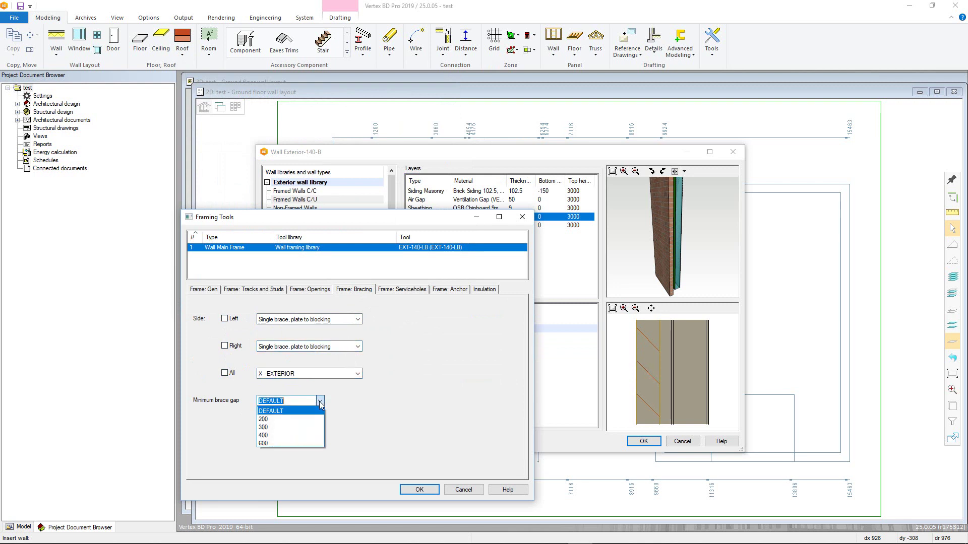
{"action": "left_click", "coordinate": [319, 401]}
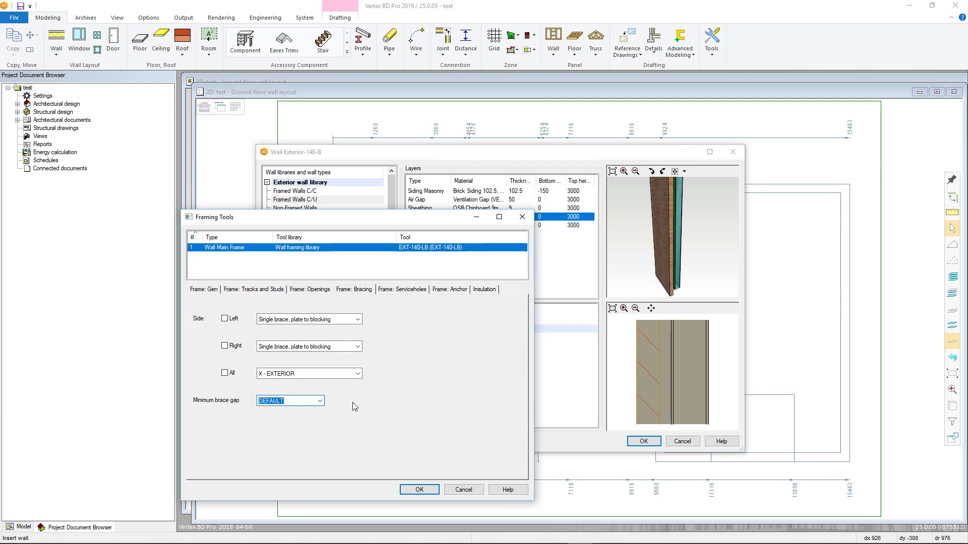
Keep the frame's service holes at DEFAULT height with type SERVICE_HOLE.
{"action": "left_click", "coordinate": [393, 291]}
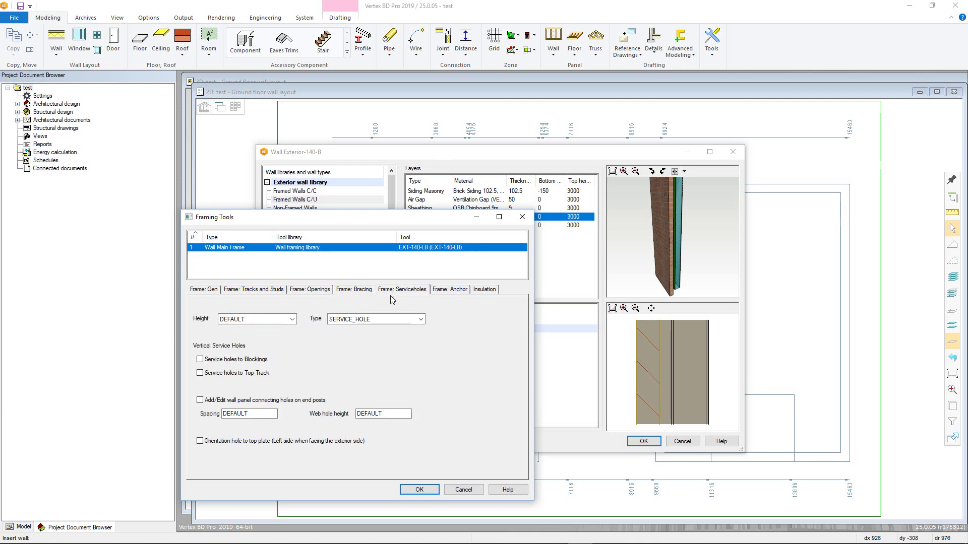
{"action": "left_click", "coordinate": [292, 320]}
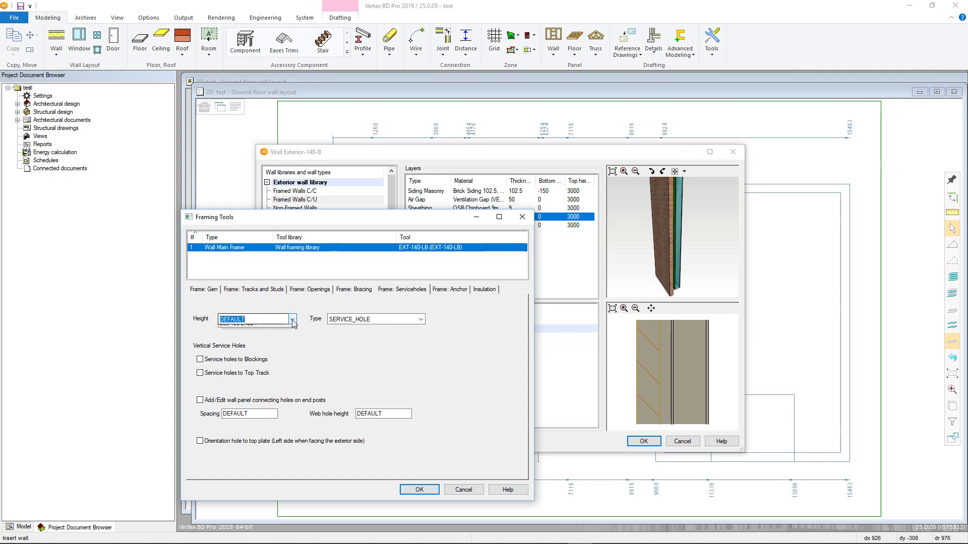
{"action": "left_click", "coordinate": [292, 321]}
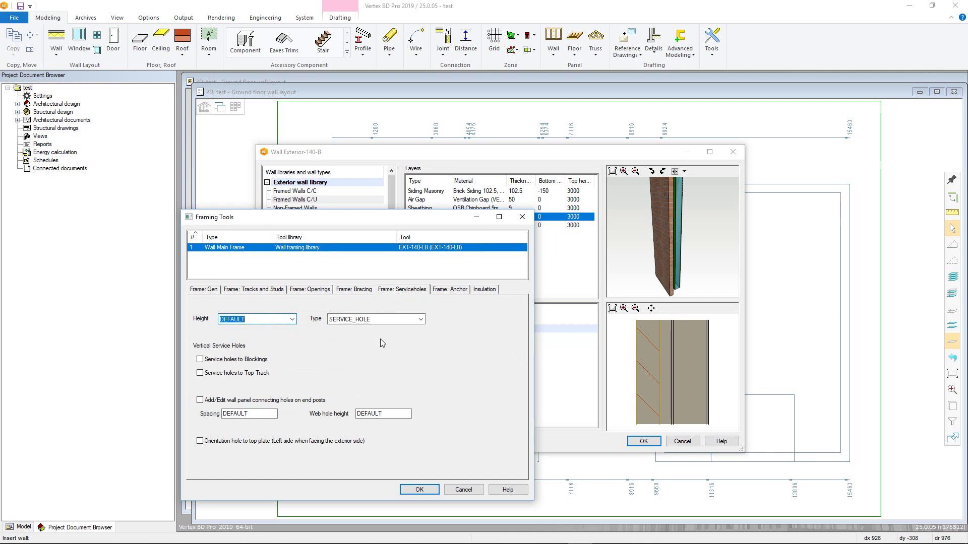
{"action": "left_click", "coordinate": [420, 320]}
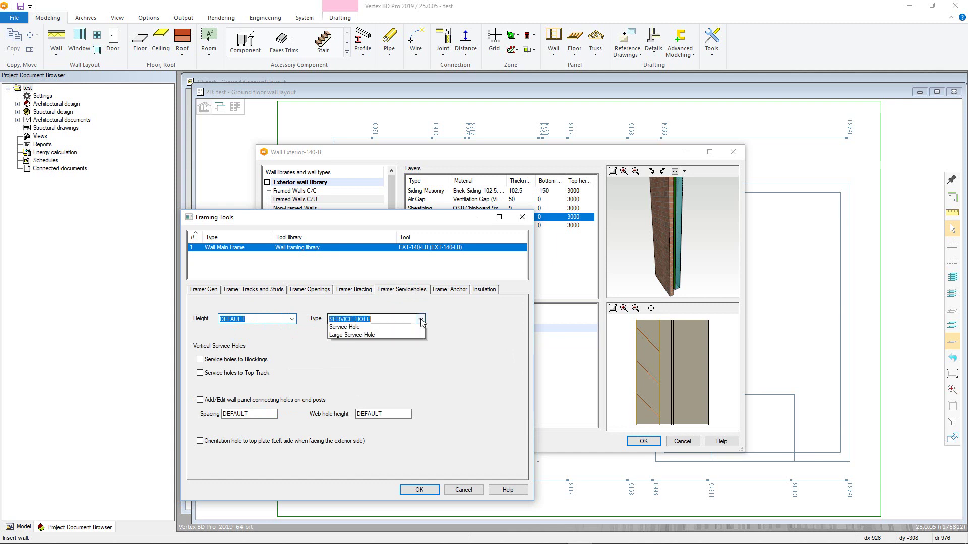
{"action": "left_click", "coordinate": [421, 320]}
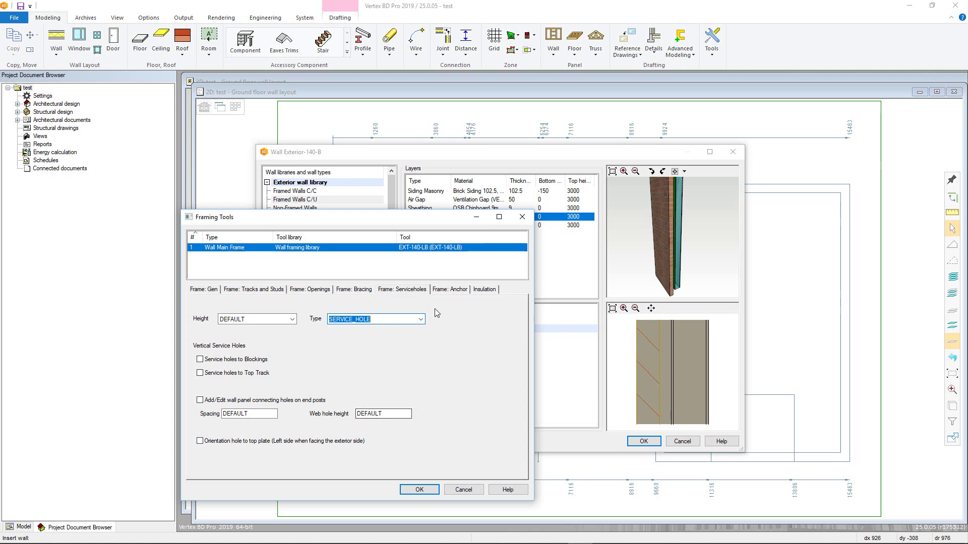
Leave the bottom plate anchor unset and 1200 max anchor spacing, then show the insulation settings.
{"action": "left_click", "coordinate": [445, 291]}
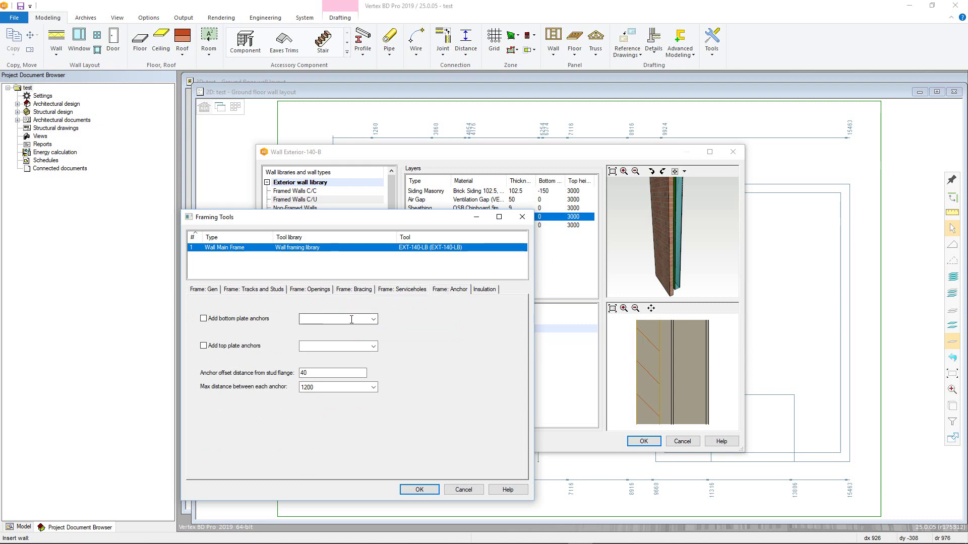
{"action": "left_click", "coordinate": [372, 321]}
{"action": "key", "text": "Down"}
{"action": "key", "text": "Down"}
{"action": "key", "text": "Down"}
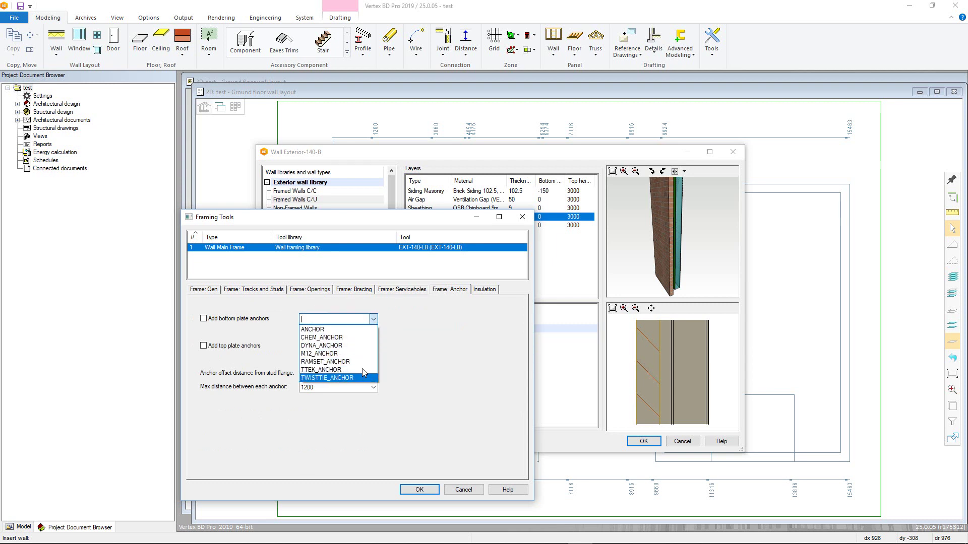
{"action": "key", "text": "Escape"}
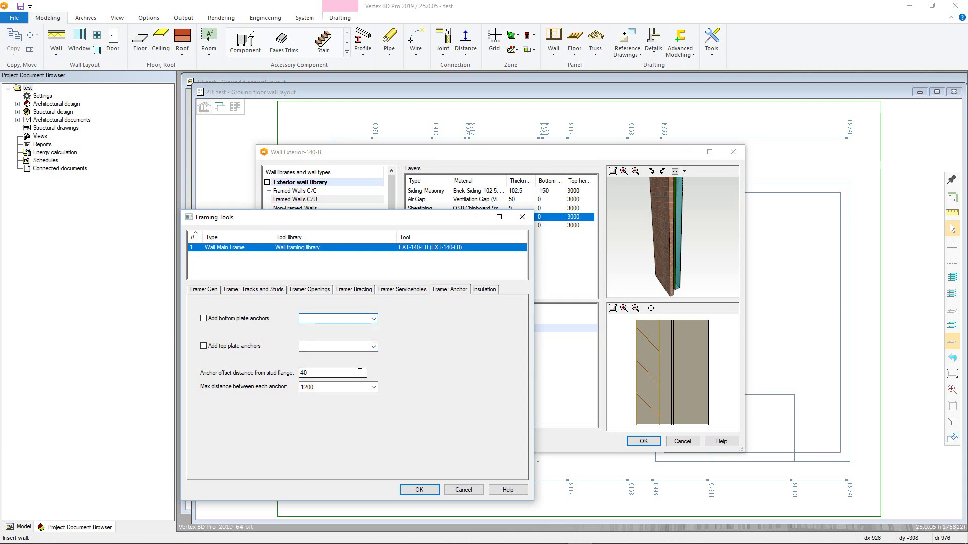
{"action": "left_click", "coordinate": [374, 387]}
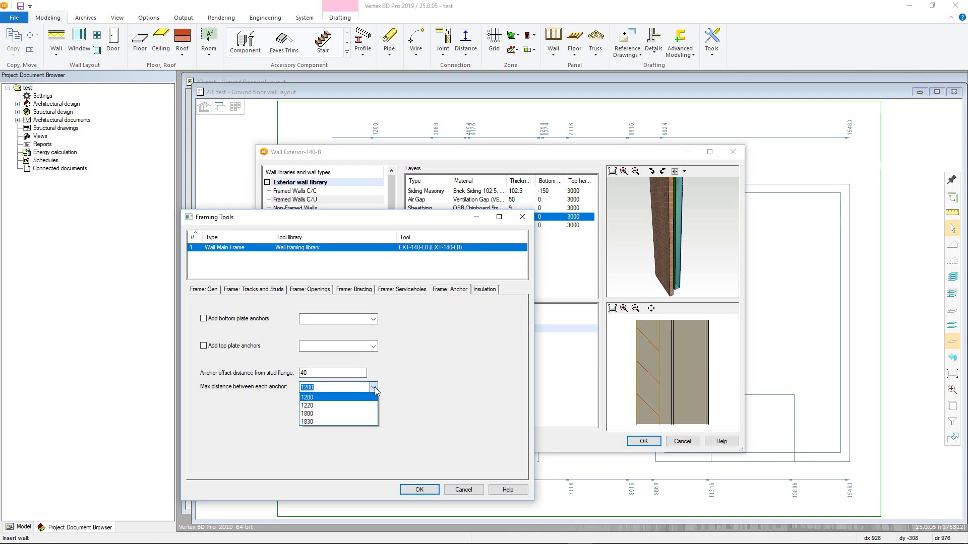
{"action": "left_click", "coordinate": [374, 387]}
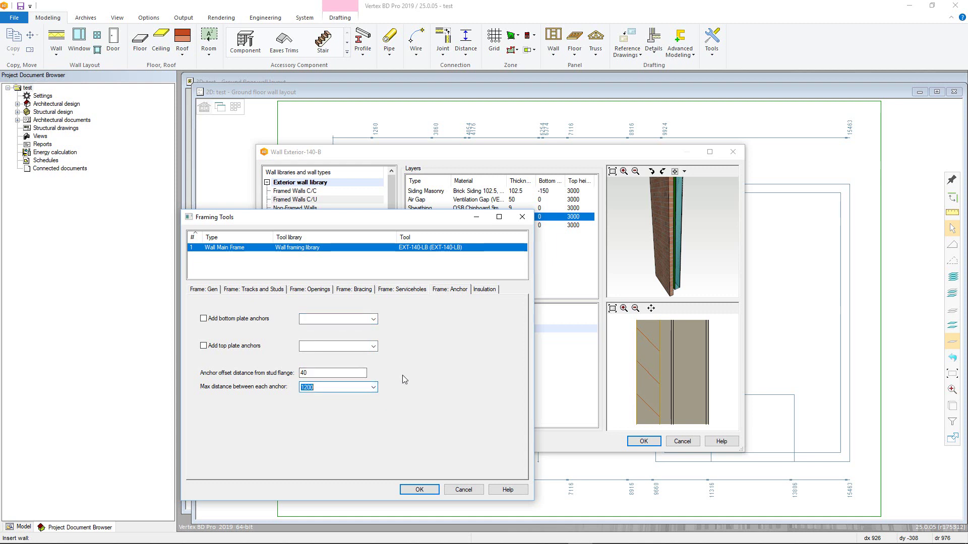
{"action": "left_click", "coordinate": [482, 290]}
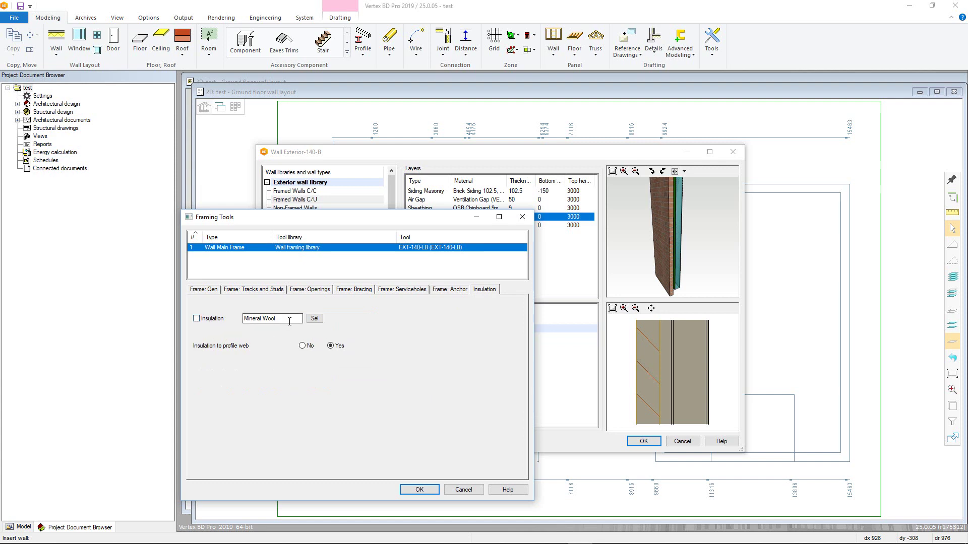
Choose Foil_Faced as the frame insulation and confirm the Framing Tools settings.
{"action": "left_click", "coordinate": [315, 320]}
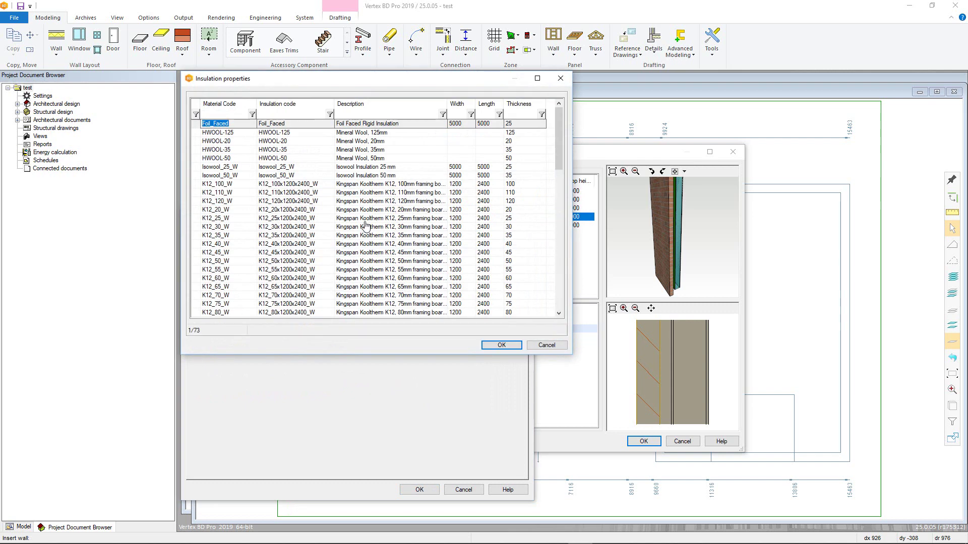
{"action": "left_click", "coordinate": [520, 346]}
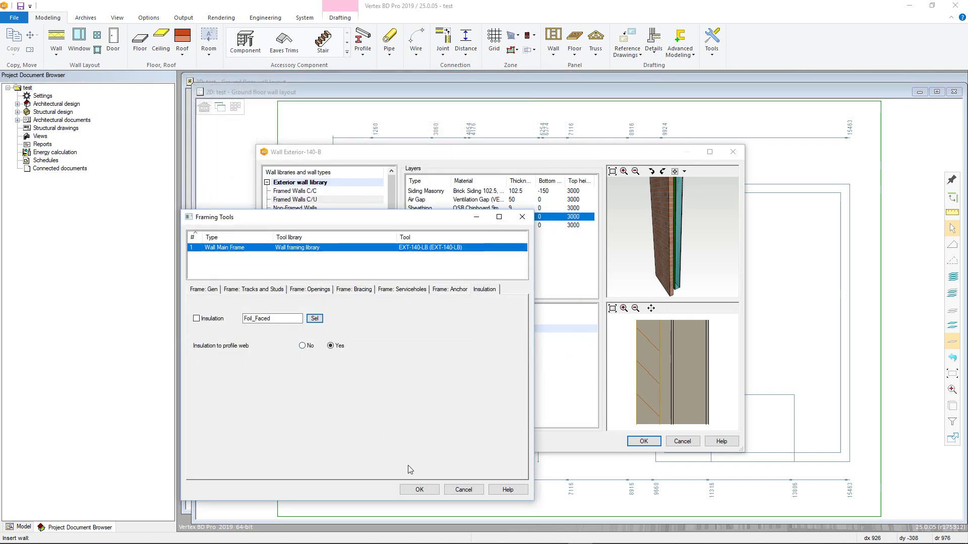
{"action": "left_click", "coordinate": [416, 491]}
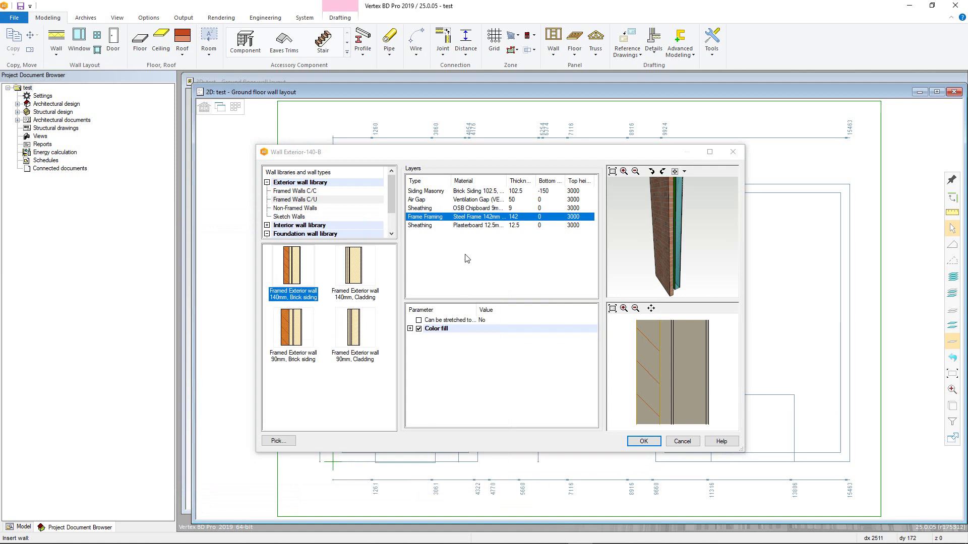
Give the plasterboard sheathing layer the Runthru seams-at-opening-sides method with vertical sheets.
{"action": "left_click", "coordinate": [475, 227]}
{"action": "right_click", "coordinate": [479, 226]}
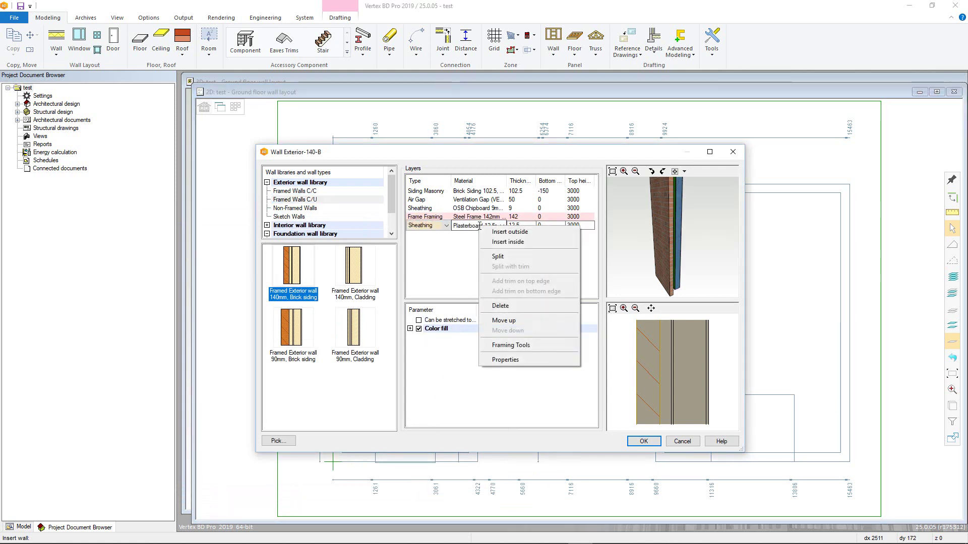
{"action": "left_click", "coordinate": [510, 346]}
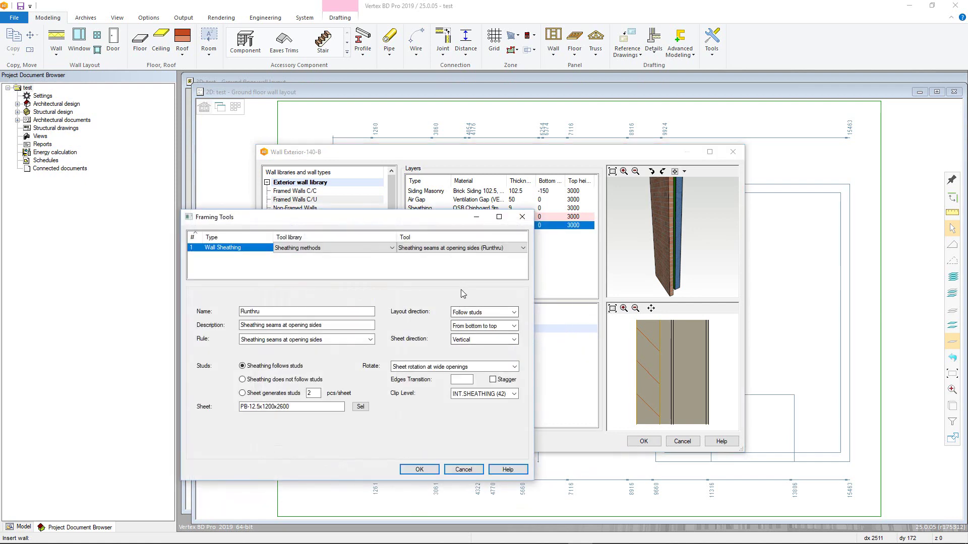
{"action": "left_click", "coordinate": [460, 250]}
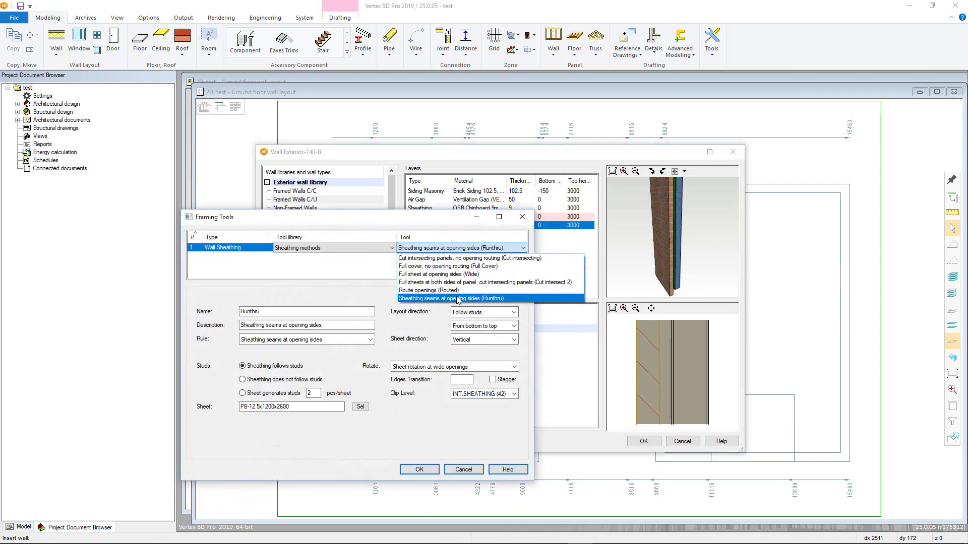
{"action": "left_click", "coordinate": [371, 292]}
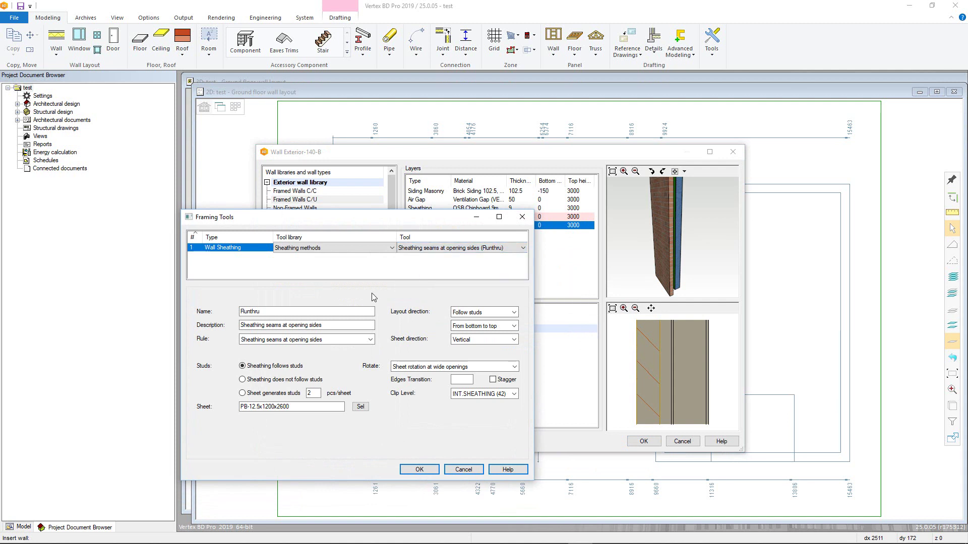
{"action": "left_click", "coordinate": [513, 341]}
{"action": "left_click", "coordinate": [514, 342]}
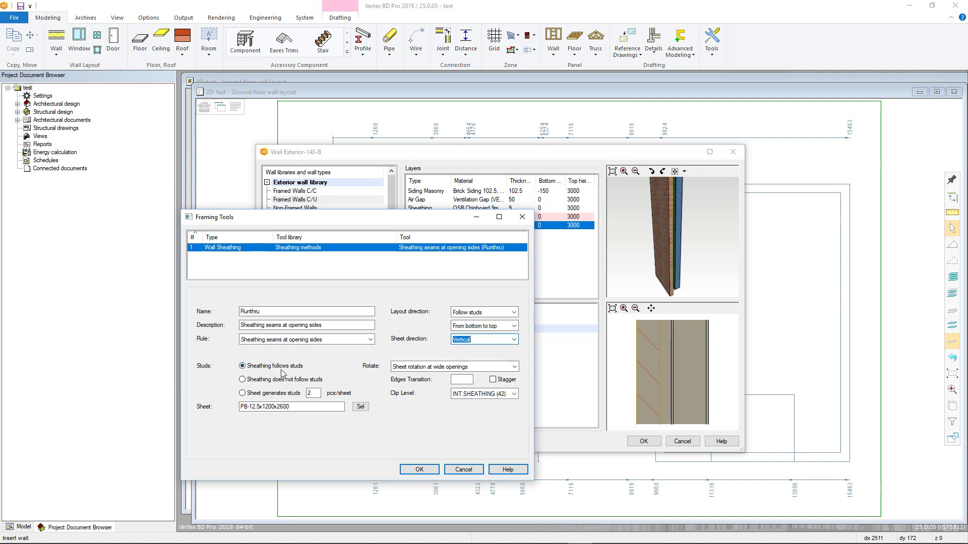
{"action": "left_click", "coordinate": [432, 471]}
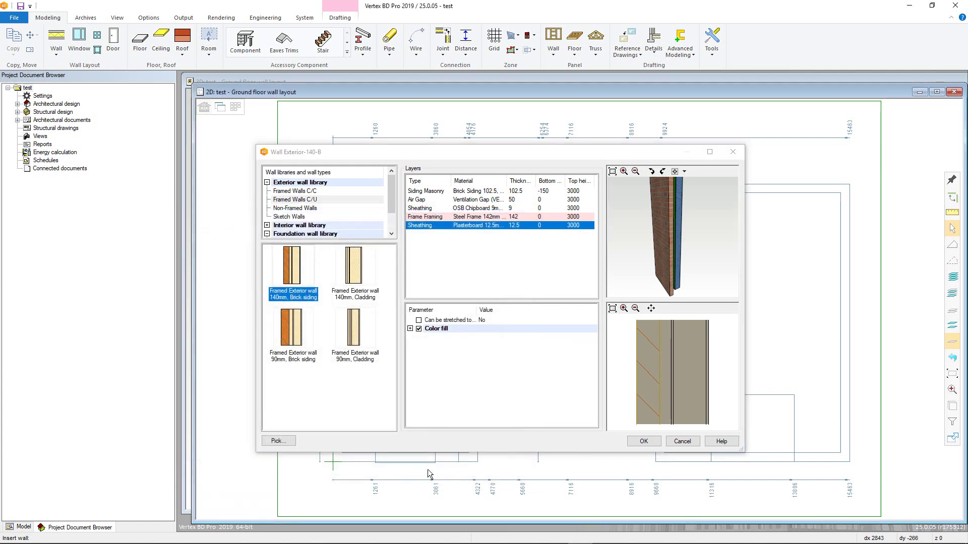
Apply the same Runthru sheathing method to the OSB layer and close the wall type dialog.
{"action": "left_click", "coordinate": [478, 208]}
{"action": "right_click", "coordinate": [478, 208]}
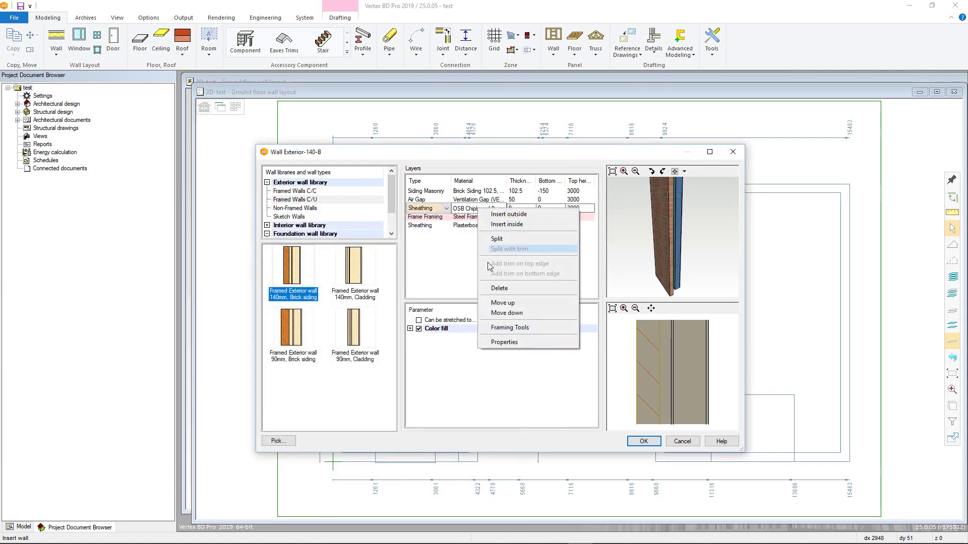
{"action": "left_click", "coordinate": [495, 327]}
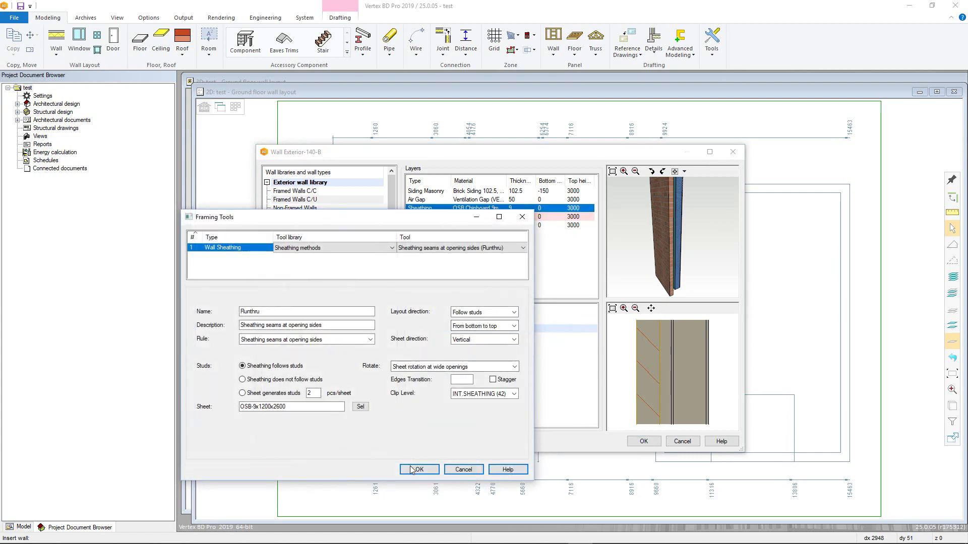
{"action": "left_click", "coordinate": [432, 470]}
{"action": "left_click", "coordinate": [643, 441]}
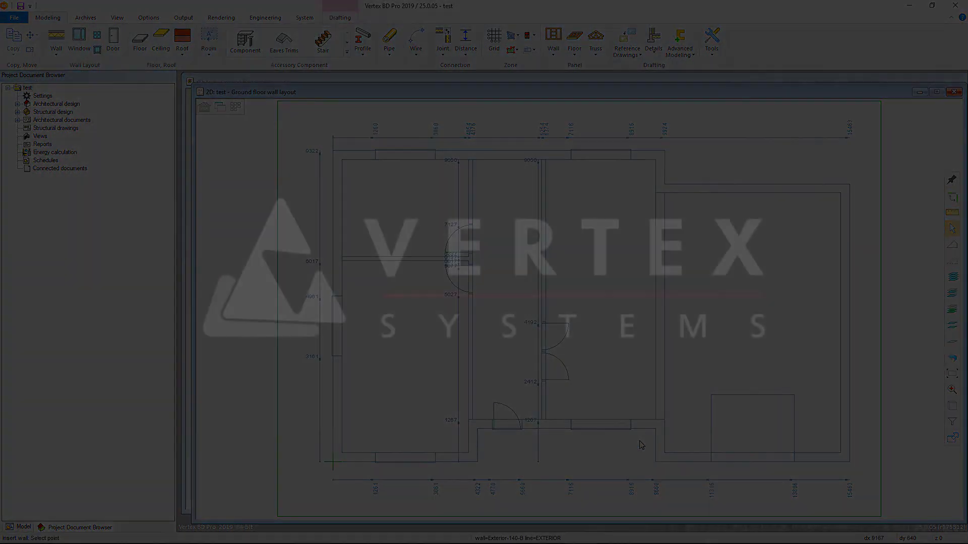